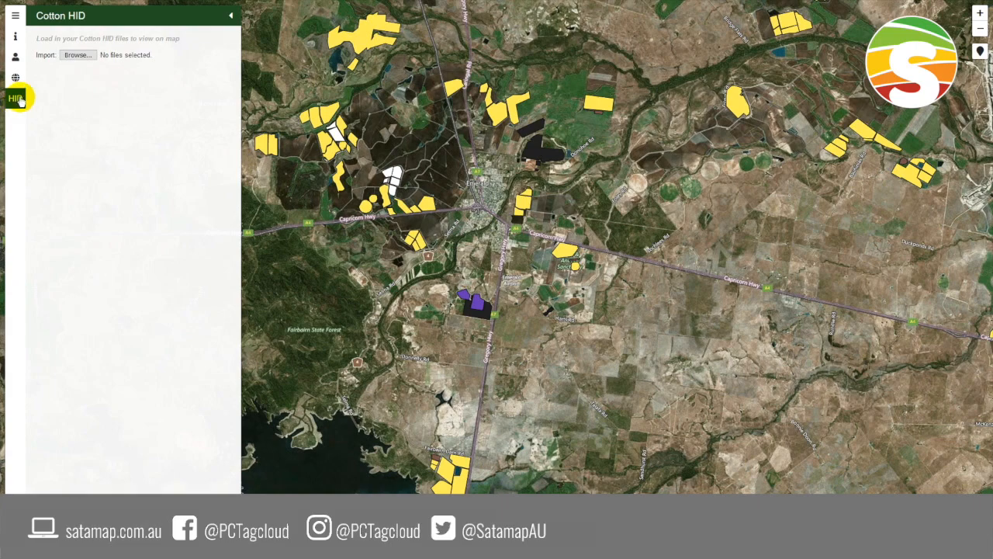
Step: Import the three HID files from the cotton hid folder and view the bales on the unobstructed map
left_click(76, 55)
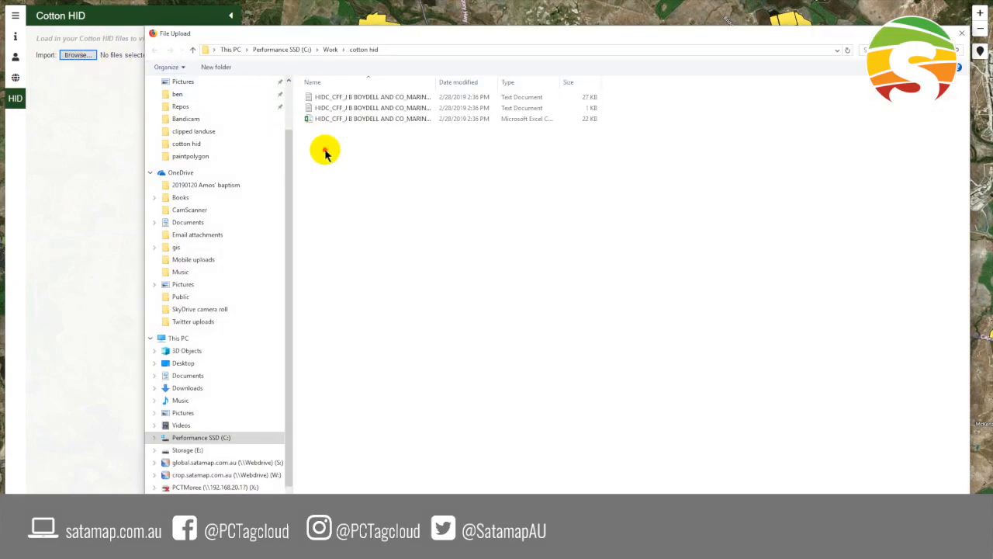
left_click_drag(326, 151, 348, 66)
left_click(863, 487)
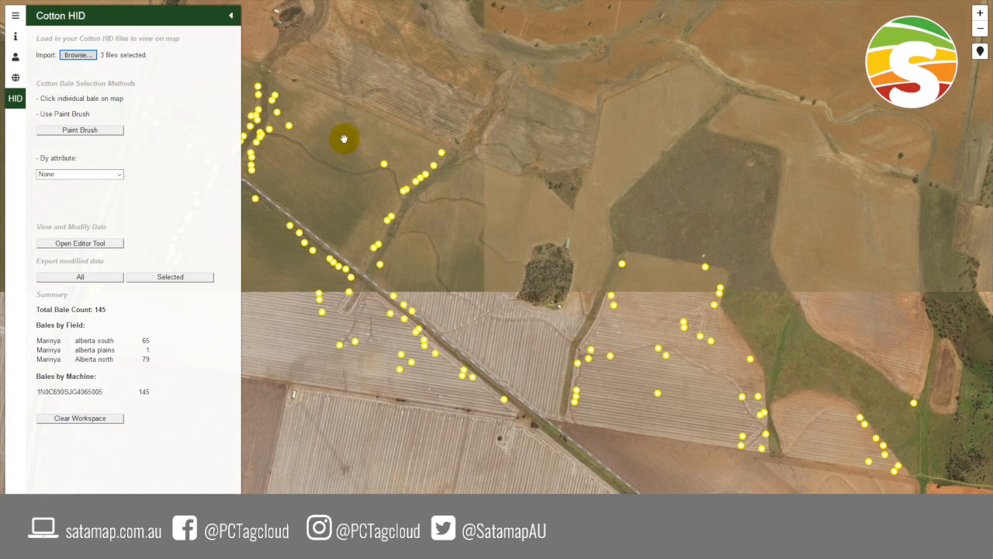
left_click(11, 102)
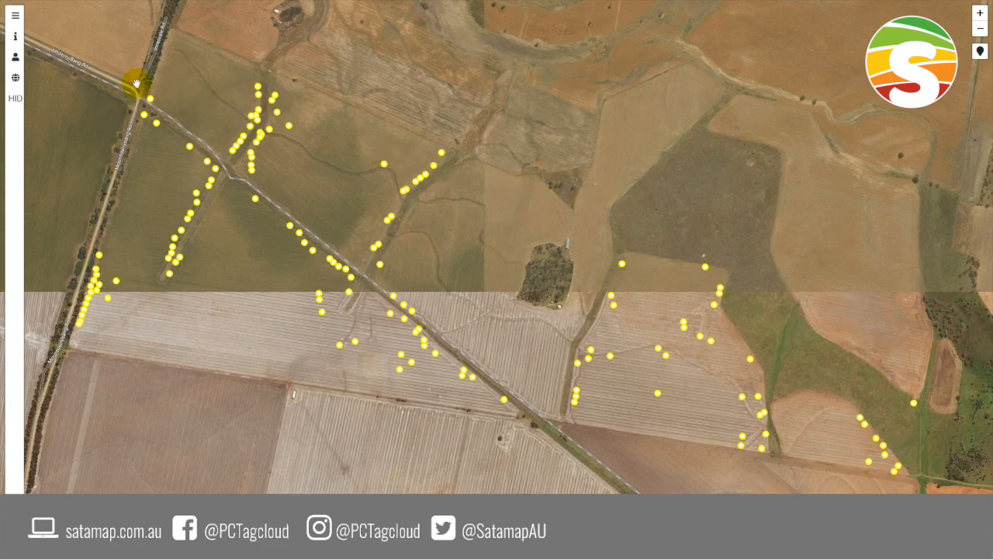
Step: Individually select three adjacent bales at the north-east end of the central row and inspect their records in the editor tool before deselecting them
left_click(15, 103)
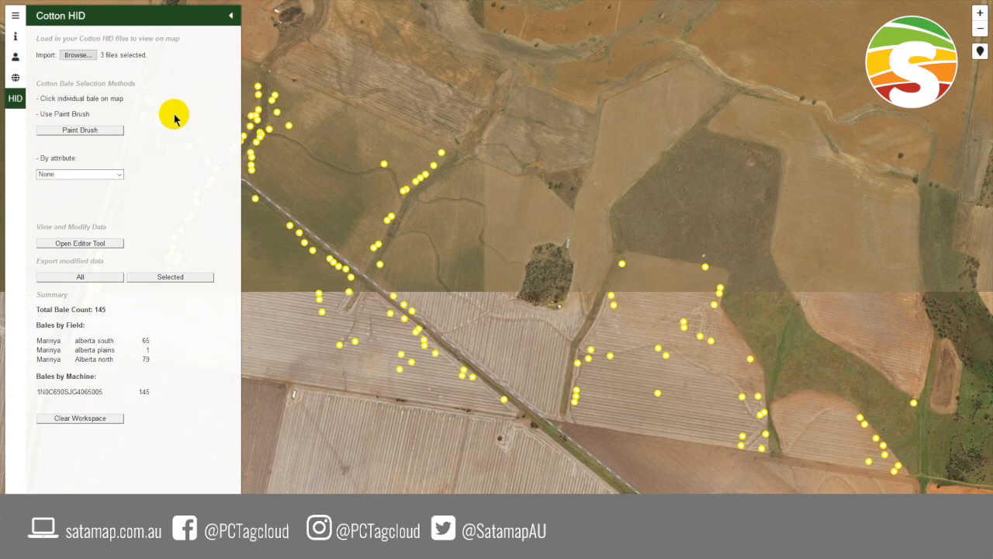
left_click(441, 154)
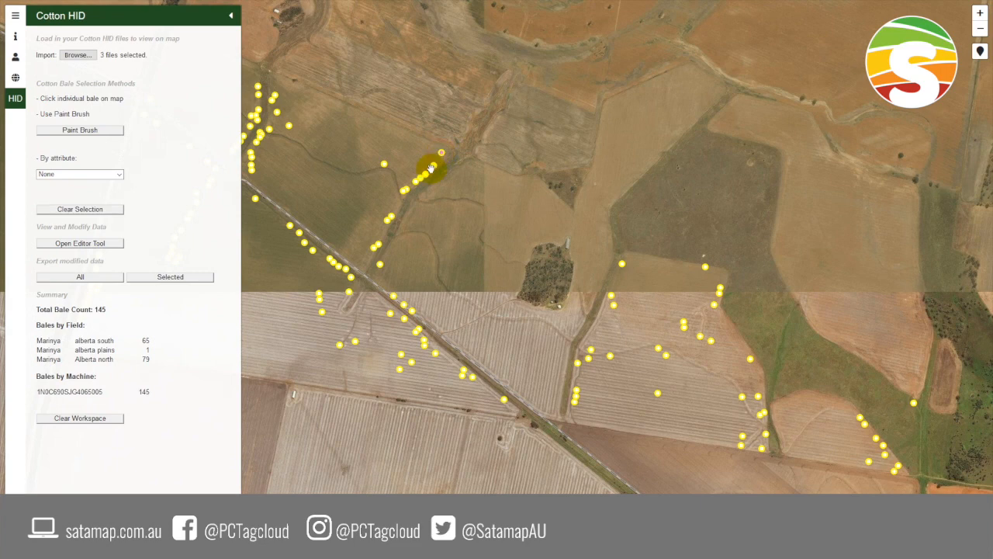
left_click(425, 175)
left_click(100, 244)
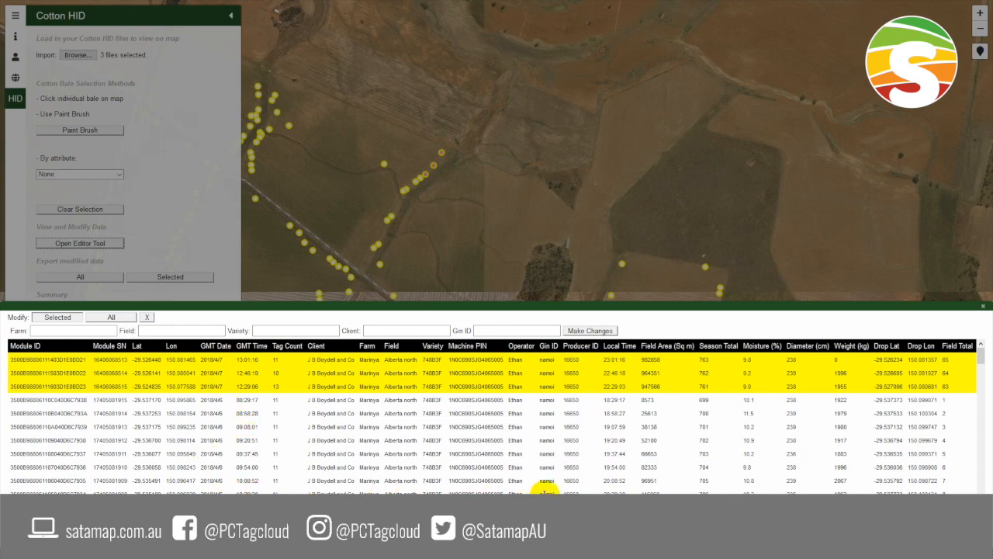
left_click(983, 306)
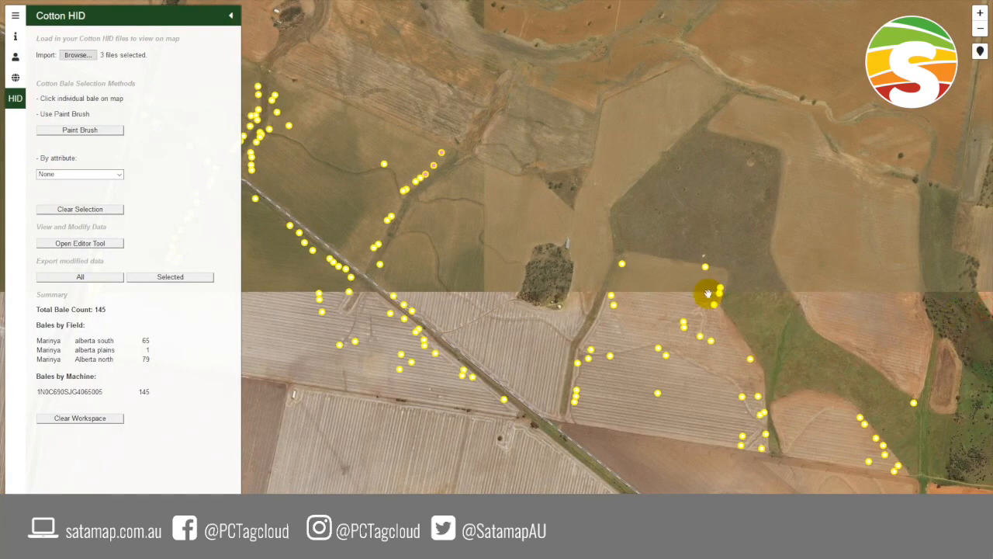
left_click(99, 211)
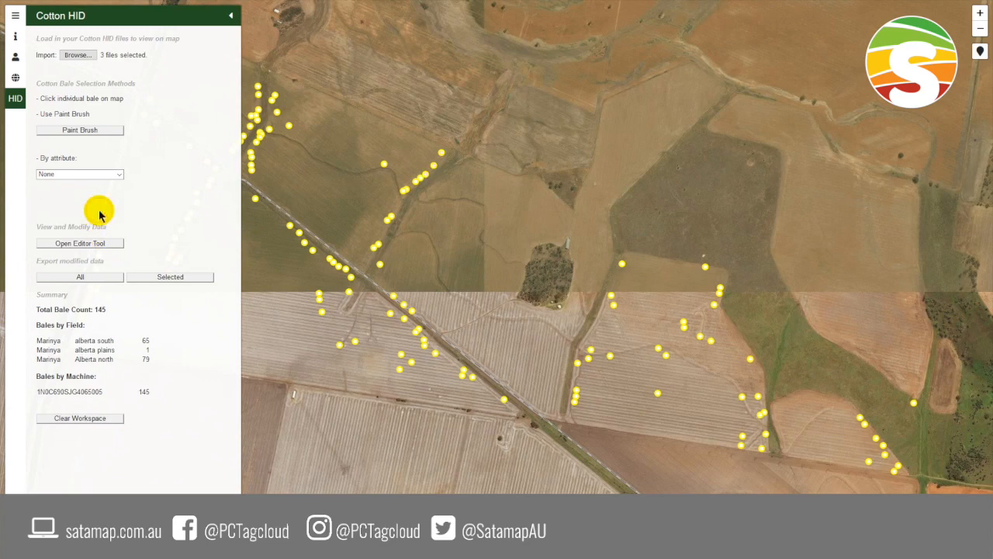
Step: Select the central row of bales with the Paint Brush, from its north-east end down along the diagonal road
left_click(105, 130)
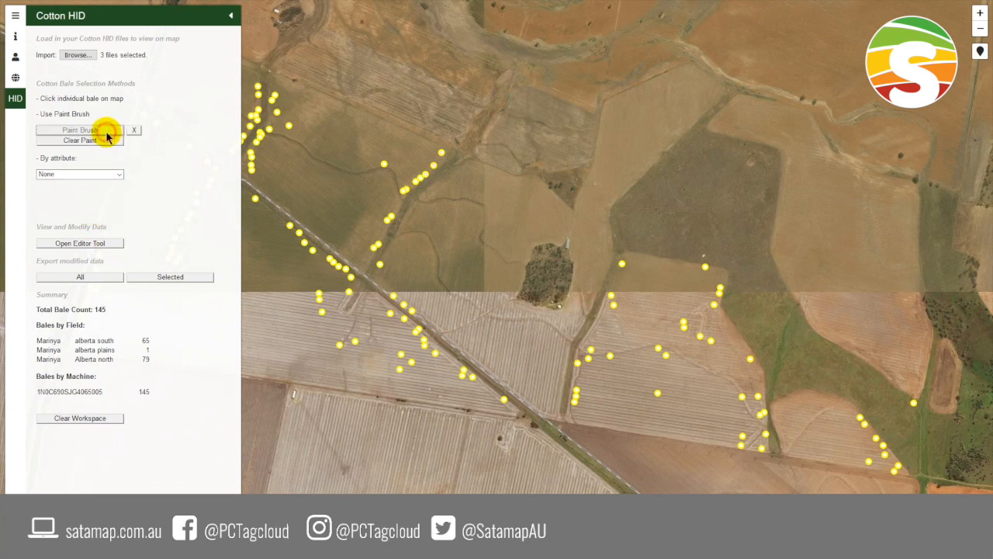
mouse_move(470, 148)
left_mouse_down()
mouse_move(452, 146)
mouse_move(395, 178)
mouse_move(381, 160)
mouse_move(370, 250)
mouse_move(392, 307)
mouse_move(418, 328)
mouse_move(405, 373)
mouse_move(434, 360)
mouse_move(505, 399)
left_mouse_up()
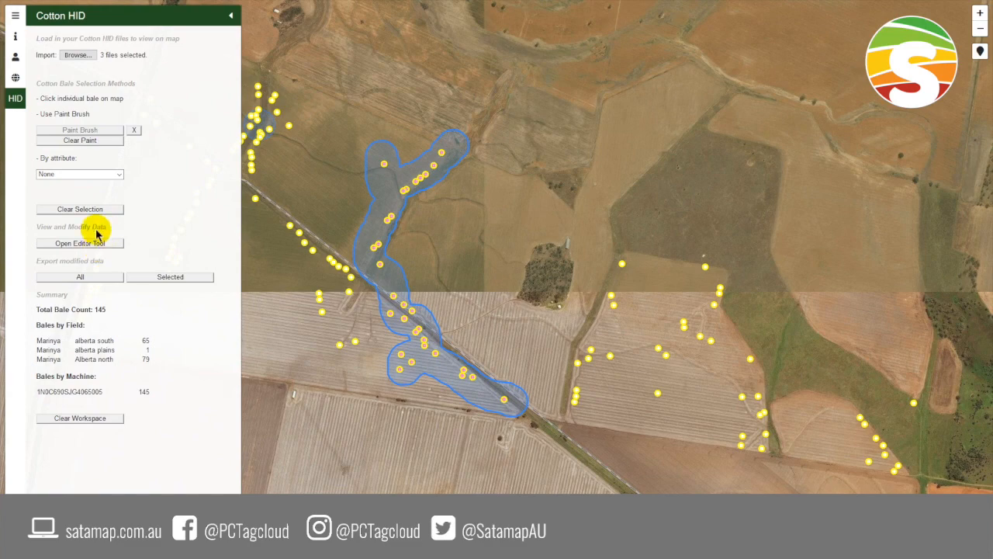
left_click(136, 133)
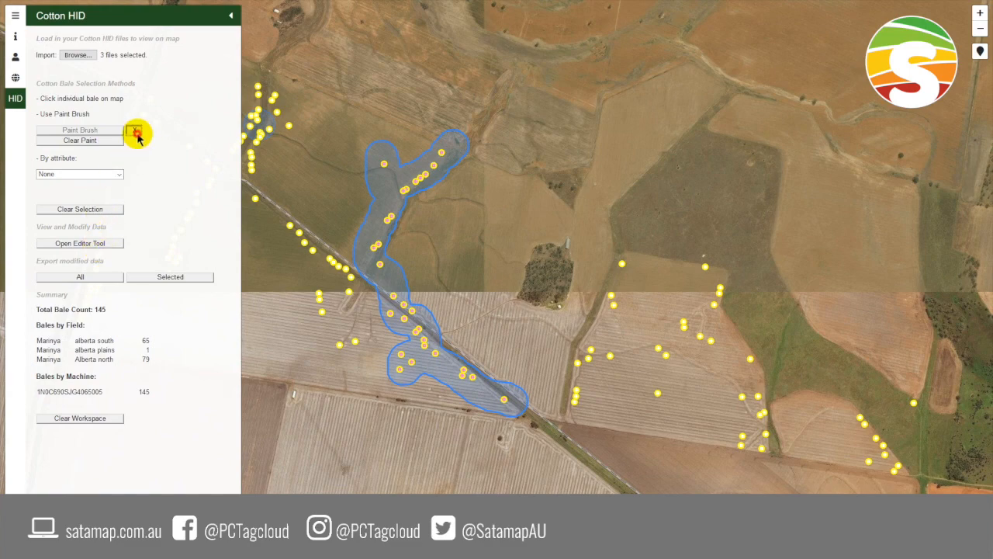
Step: Review the painted bales' records in the editor tool and clear the selection
left_click(98, 244)
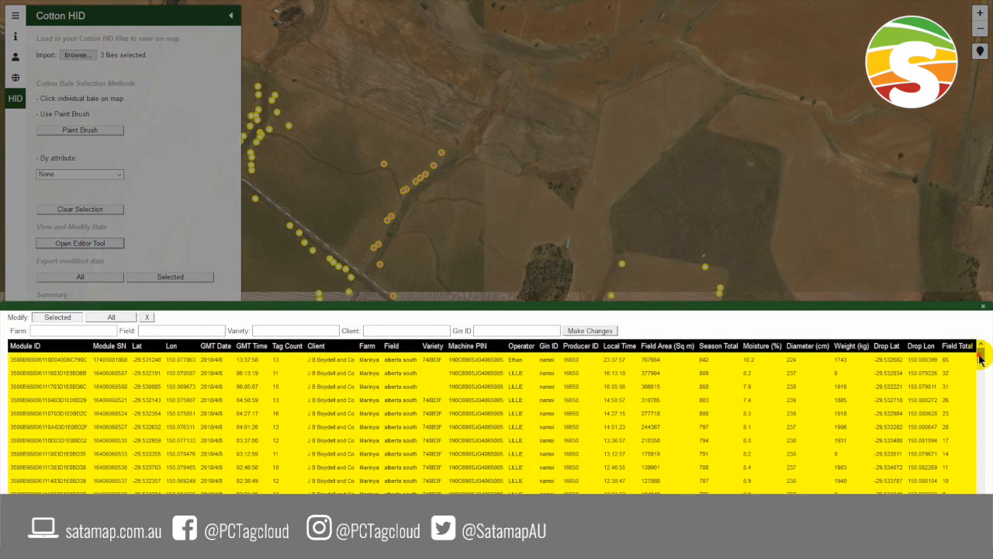
left_click_drag(981, 356, 984, 313)
left_click(984, 313)
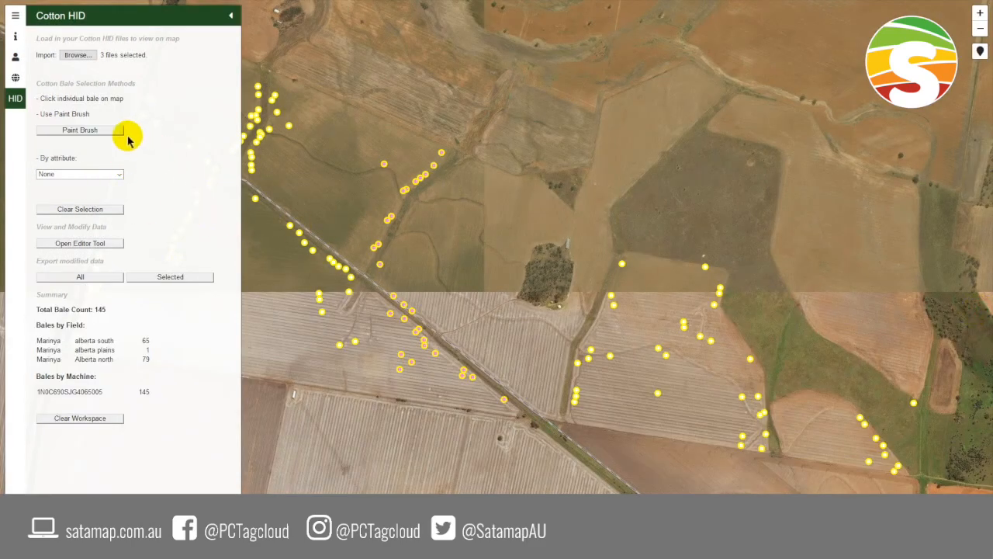
left_click(90, 208)
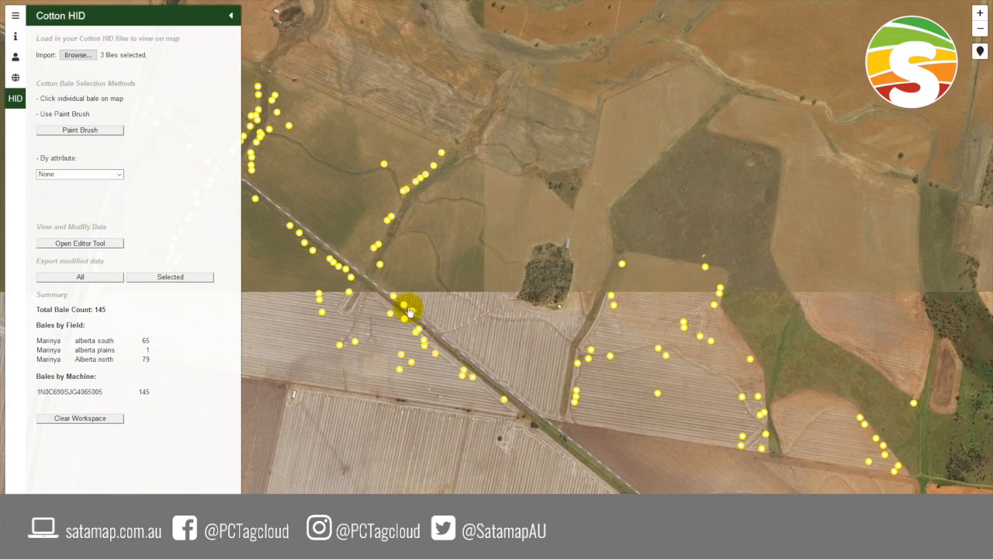
Step: Colour the bales by the Field attribute and examine how the fields are distributed on the map
left_click(114, 174)
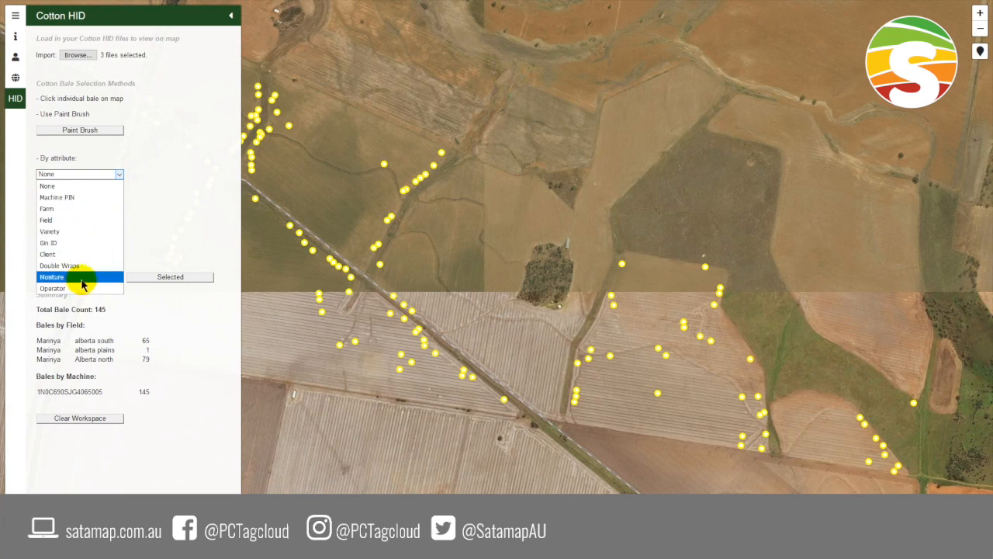
left_click(81, 219)
left_click_drag(410, 414, 482, 424)
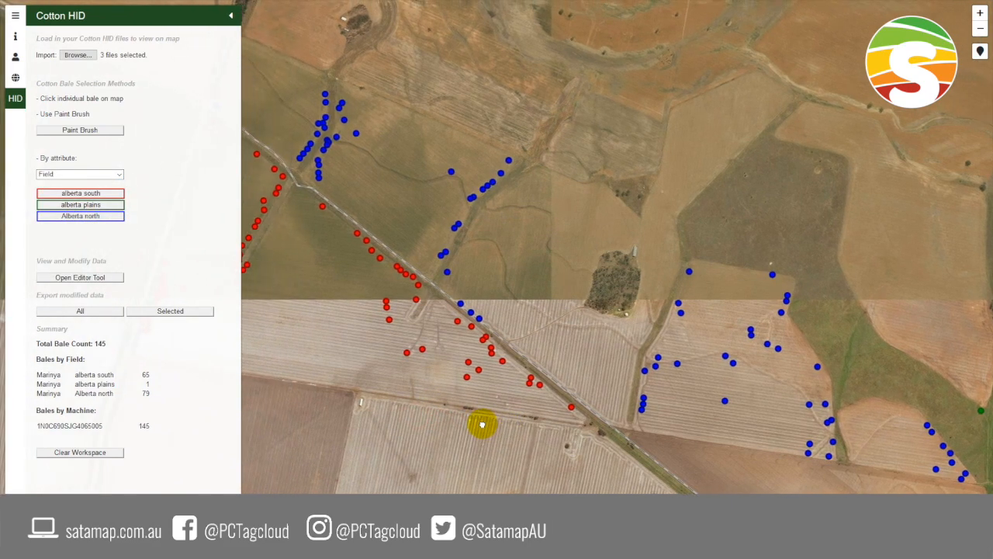
Step: Colour the bales by the Operator attribute to examine their distribution, and reset the attribute to None
left_click(55, 177)
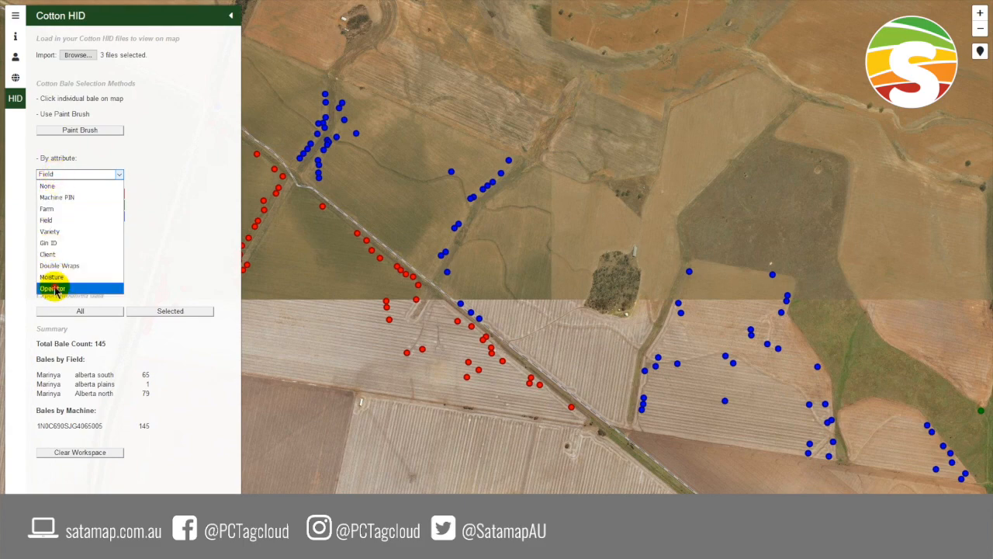
left_click(55, 288)
scroll(499, 364, "down", 1)
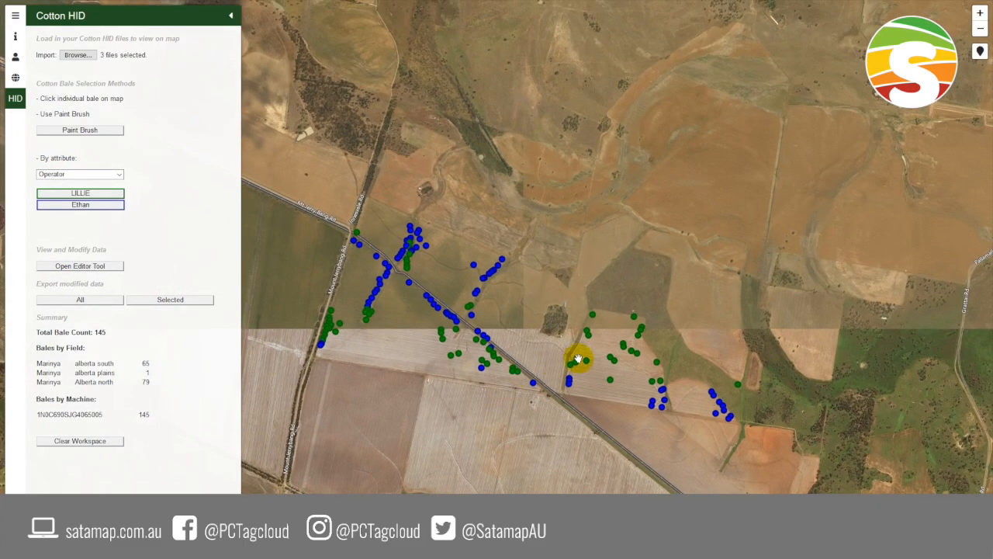
scroll(527, 338, "up", 1)
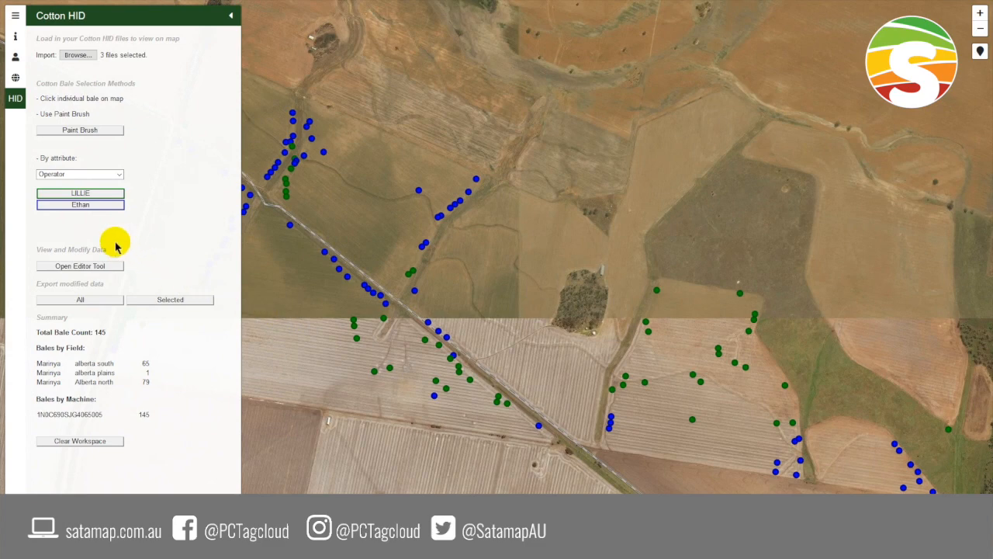
left_click(110, 174)
left_click(107, 183)
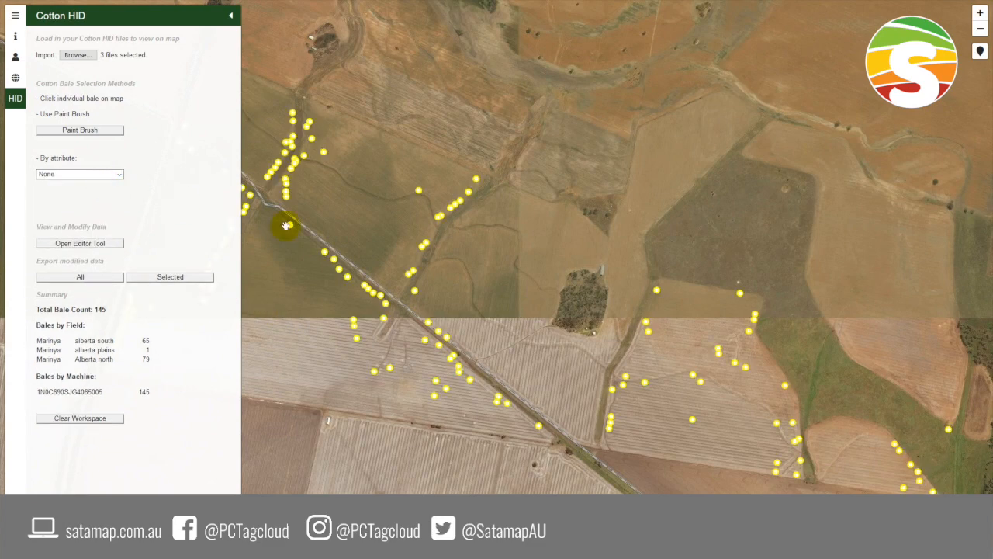
left_click_drag(284, 261, 423, 324)
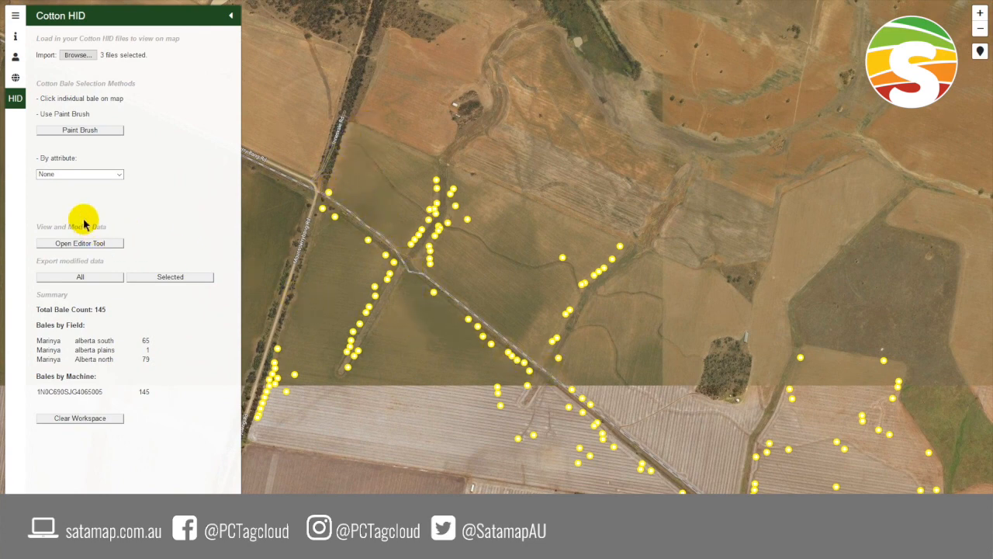
Step: Colour the bales by Field and select the two western clusters of Alberta north bales, north of the diagonal road, with the Paint Brush
left_click(94, 174)
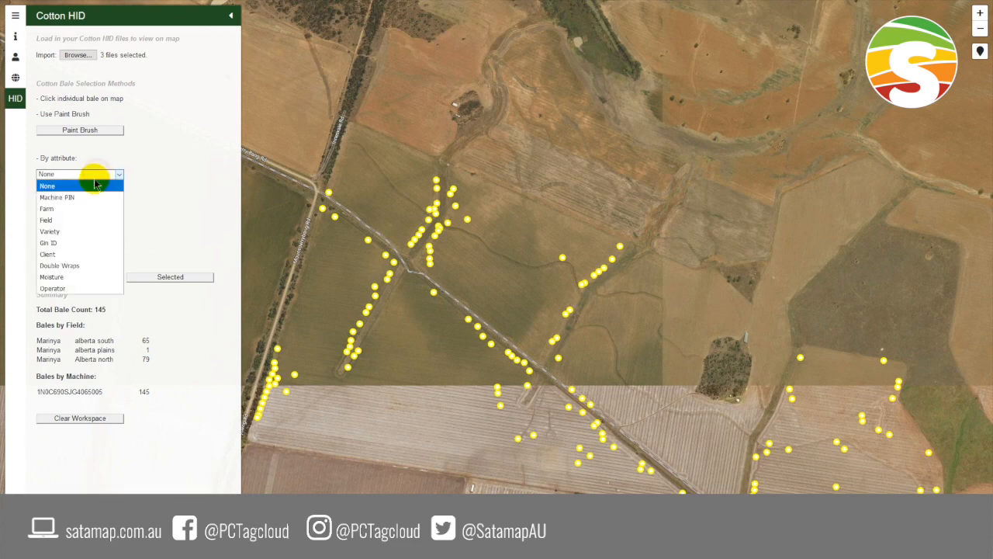
left_click(90, 220)
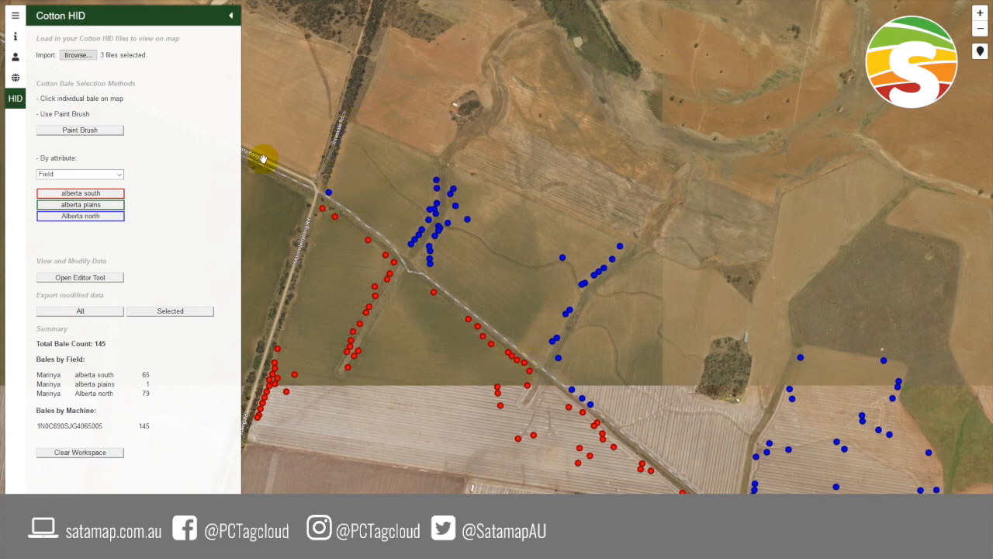
left_click(76, 129)
left_click_drag(434, 190, 450, 202)
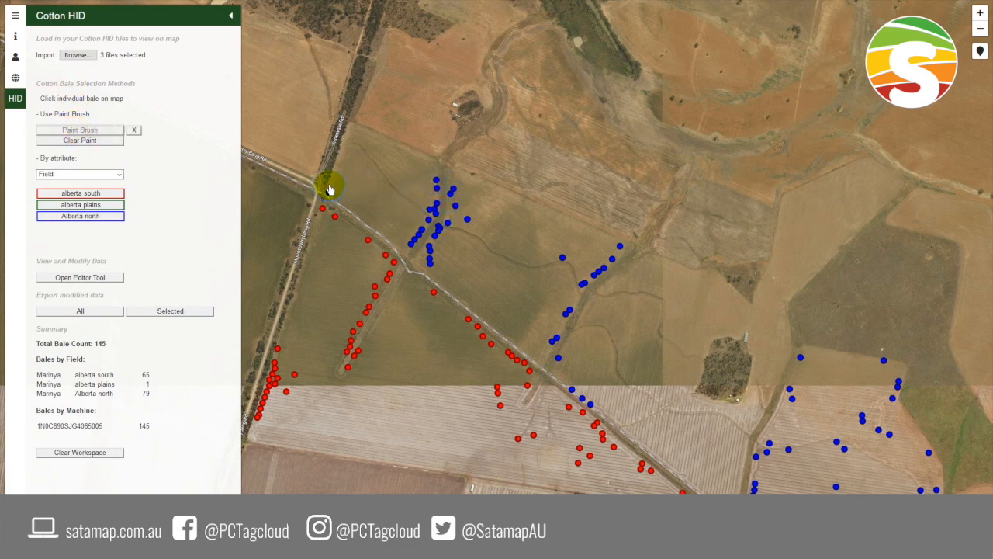
mouse_move(329, 186)
left_mouse_down()
mouse_move(436, 259)
mouse_move(431, 189)
mouse_move(461, 200)
mouse_move(458, 225)
left_mouse_up()
mouse_move(600, 229)
left_mouse_down()
mouse_move(619, 240)
mouse_move(607, 262)
mouse_move(548, 334)
left_mouse_up()
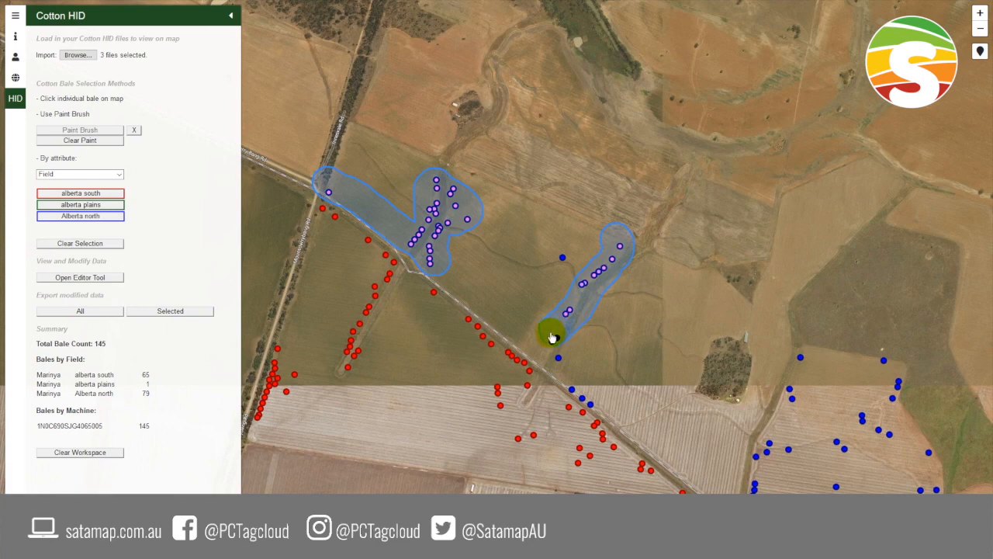
left_click(564, 256)
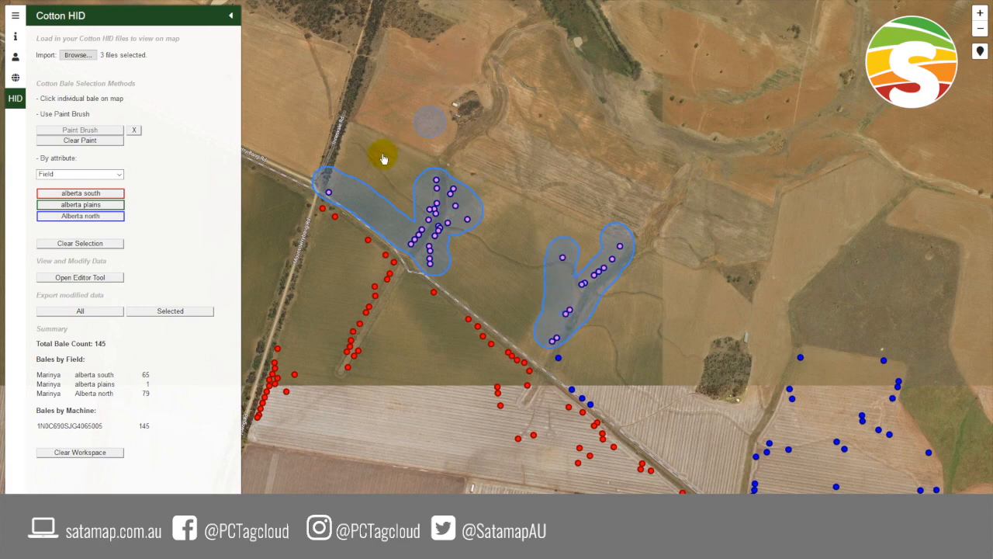
left_click(134, 130)
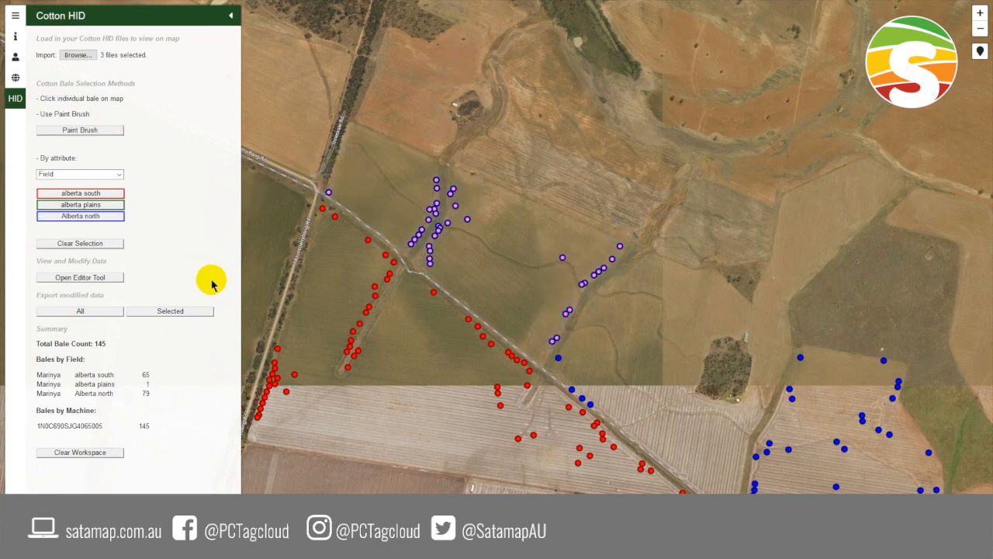
Step: Change the Field of the selected bales to Alberta West in the editor tool and clear the selection
left_click(80, 279)
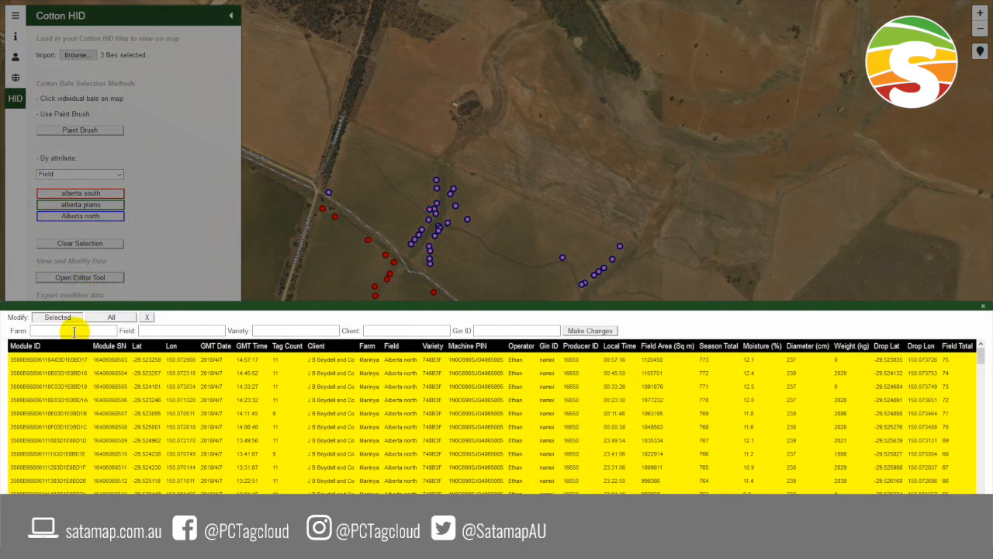
left_click(58, 317)
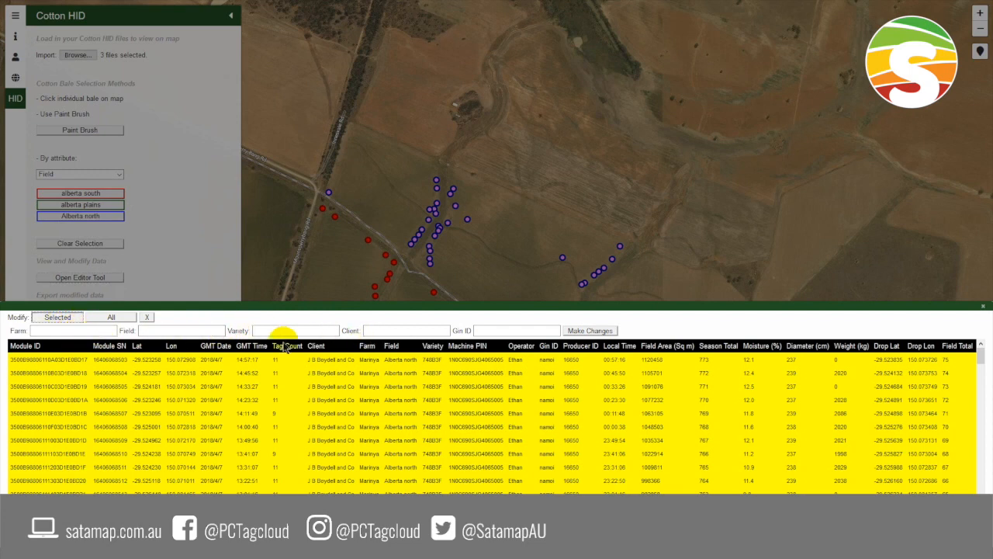
left_click(197, 332)
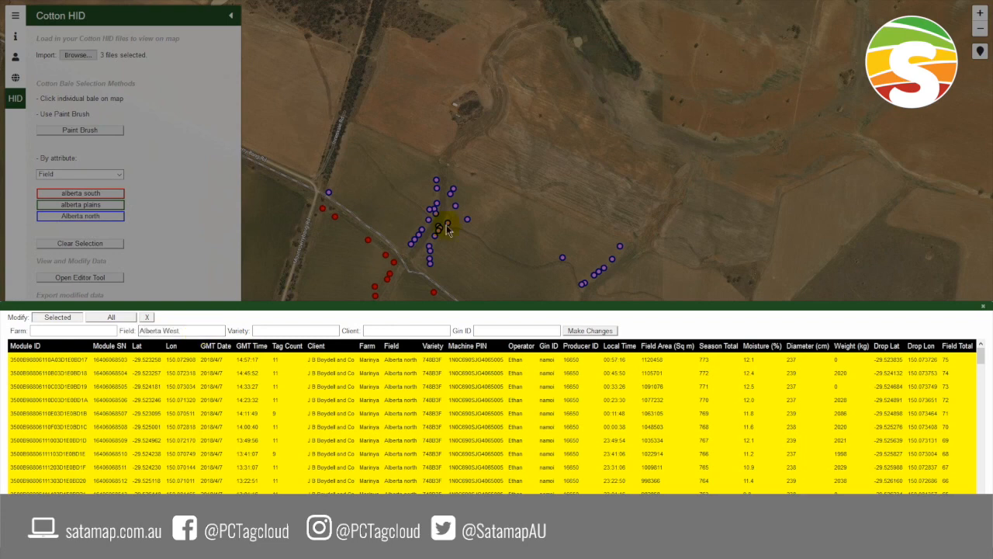
left_click(599, 332)
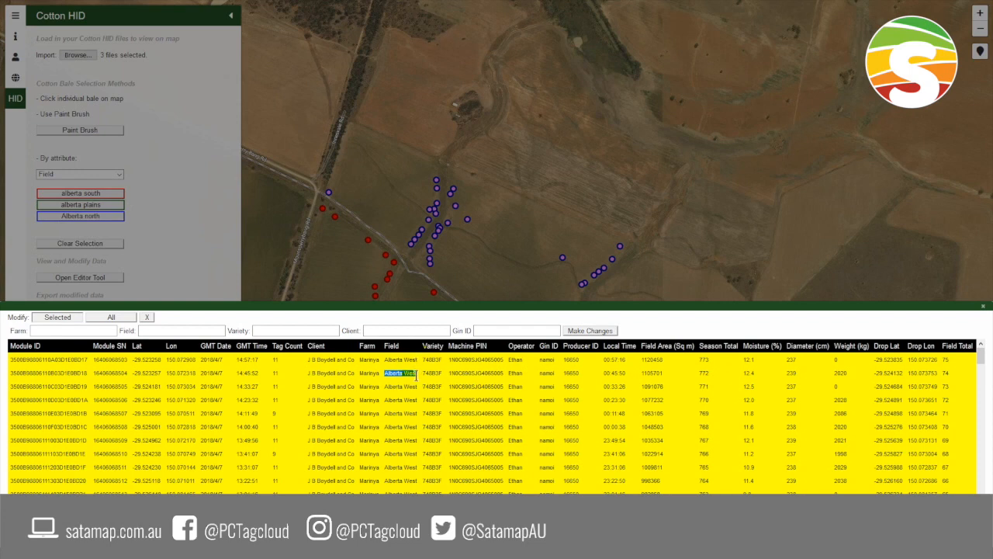
left_click(981, 311)
left_click(83, 244)
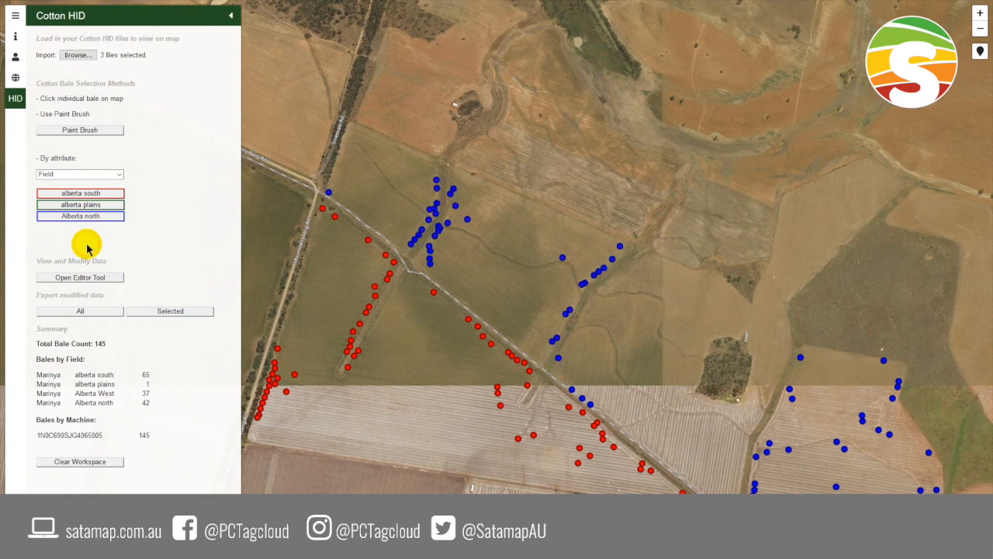
Step: Refresh the bale colouring by resetting the attribute to None and choosing Field again
left_click(93, 174)
left_click(92, 186)
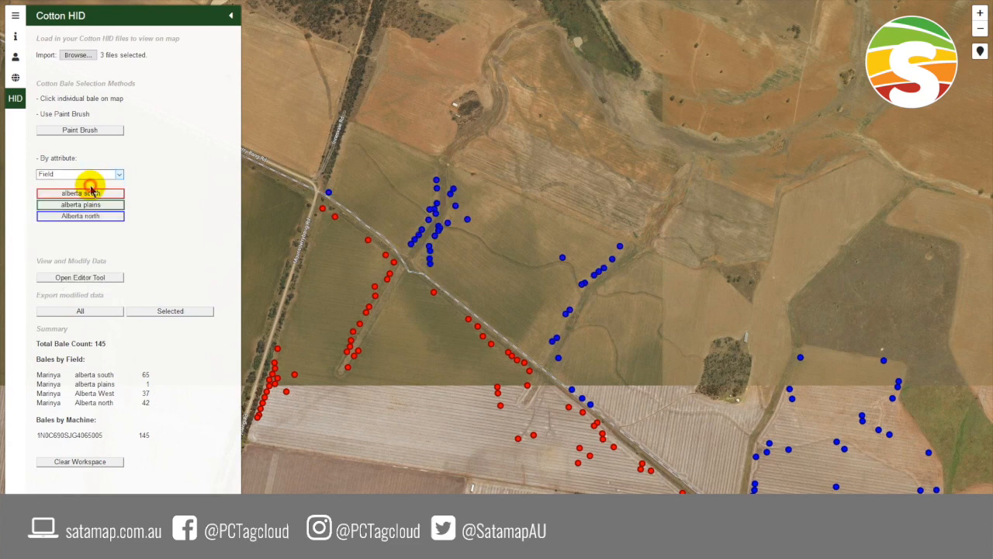
left_click(92, 176)
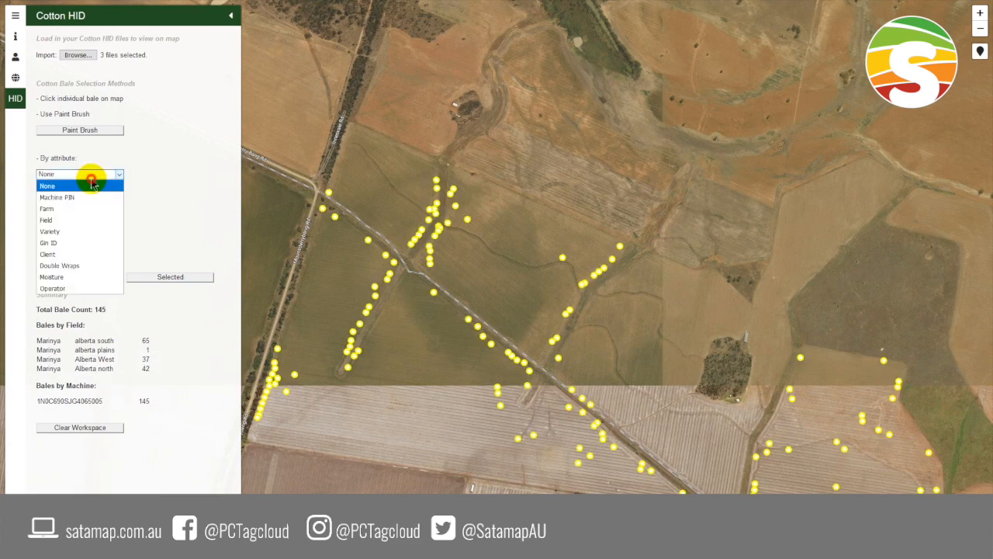
left_click(83, 221)
left_click_drag(425, 389, 414, 354)
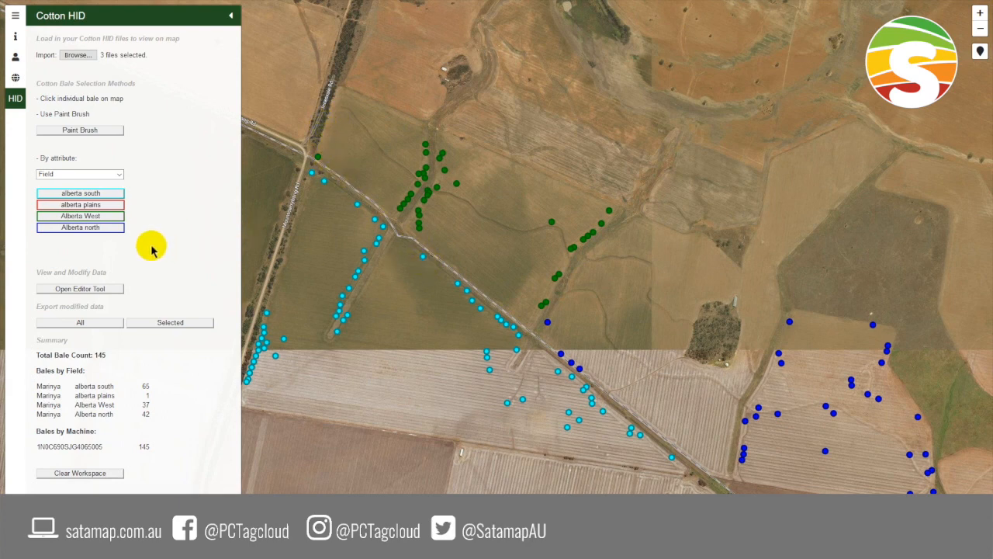
Step: Colour the bales by the Variety attribute and select every bale whose variety is blank
left_click(100, 177)
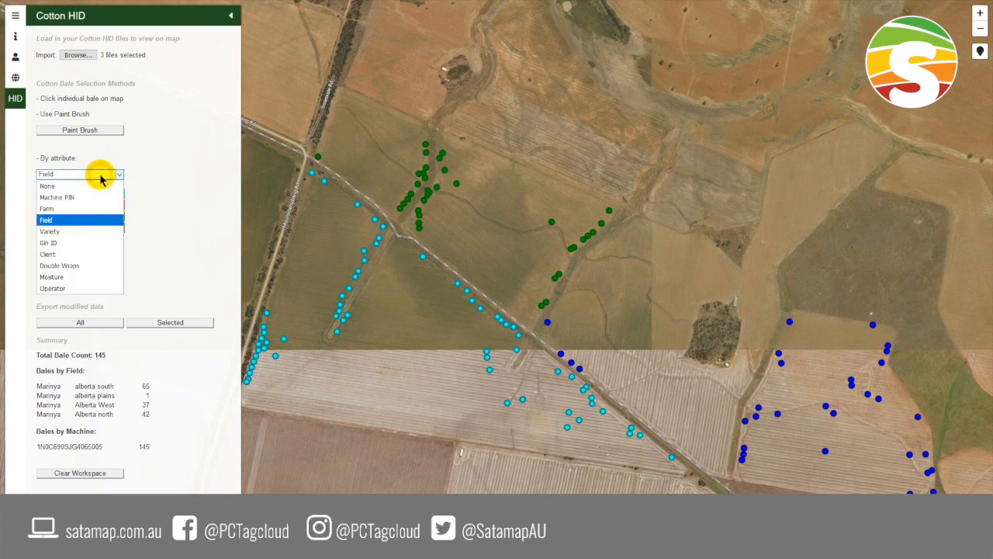
left_click(93, 231)
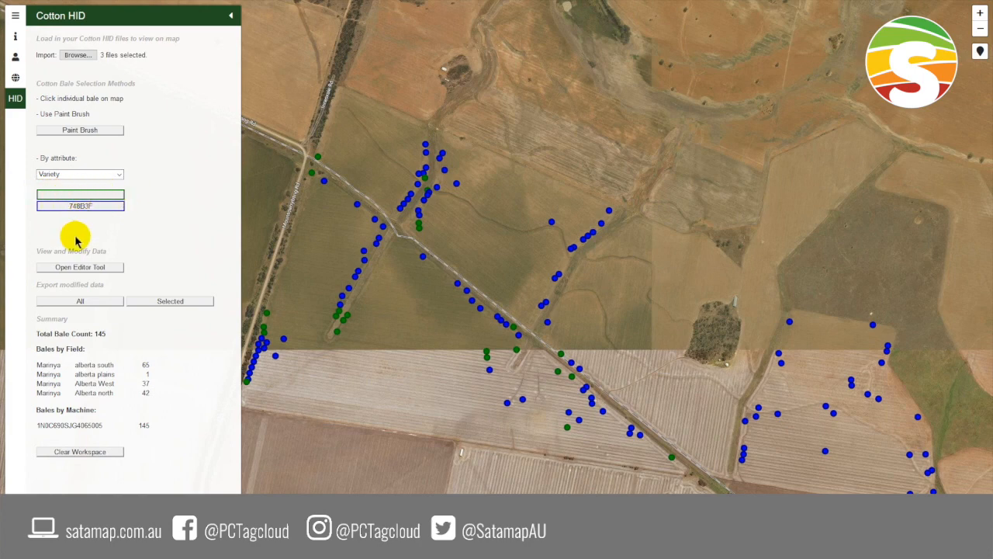
left_click(82, 195)
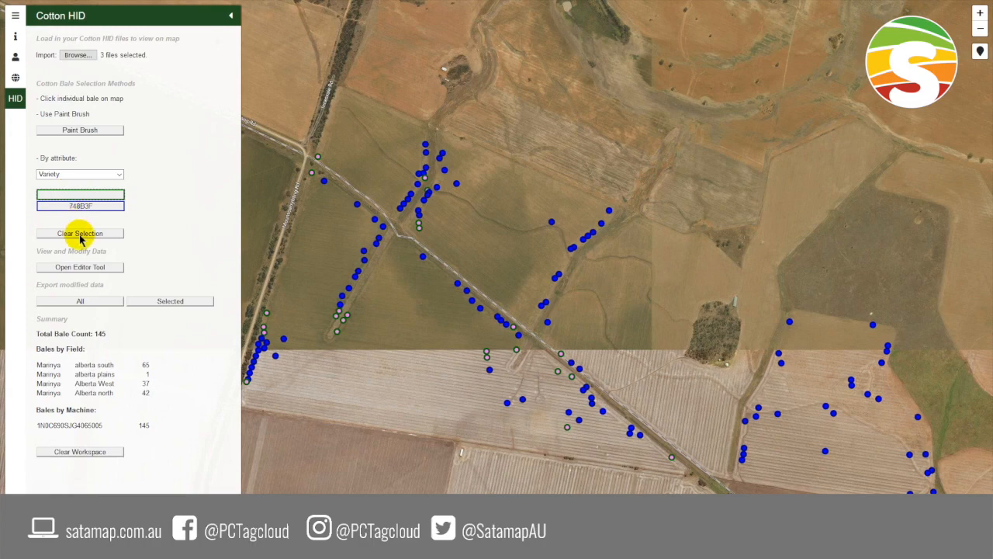
Step: Set the Variety of the selected bales to 748B3F in the editor tool and close the editor
left_click(81, 266)
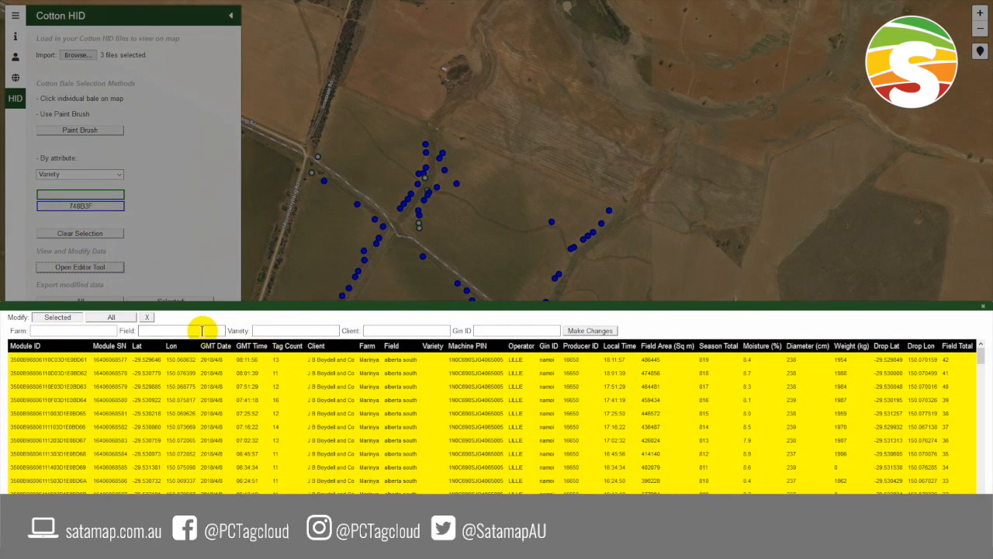
left_click(266, 330)
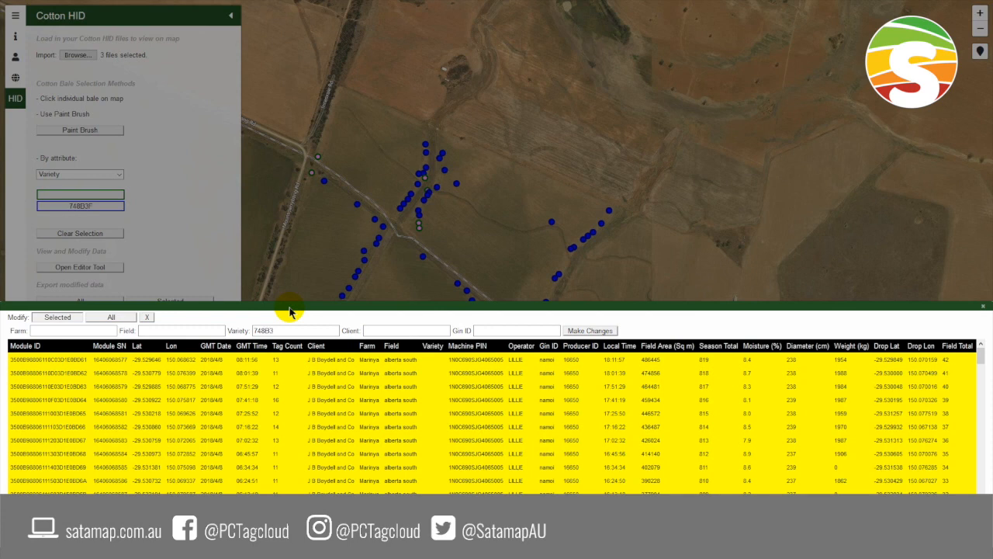
left_click(588, 330)
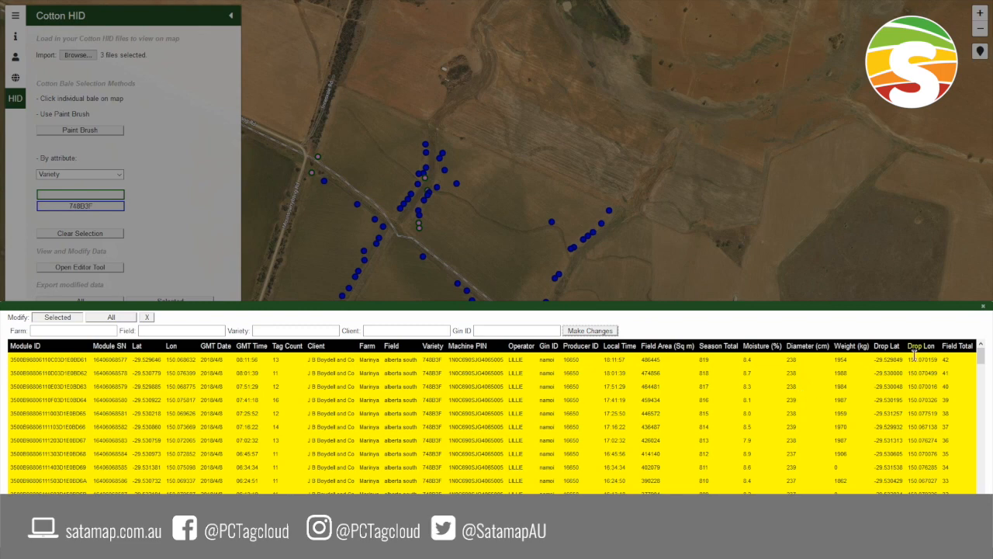
left_click(976, 307)
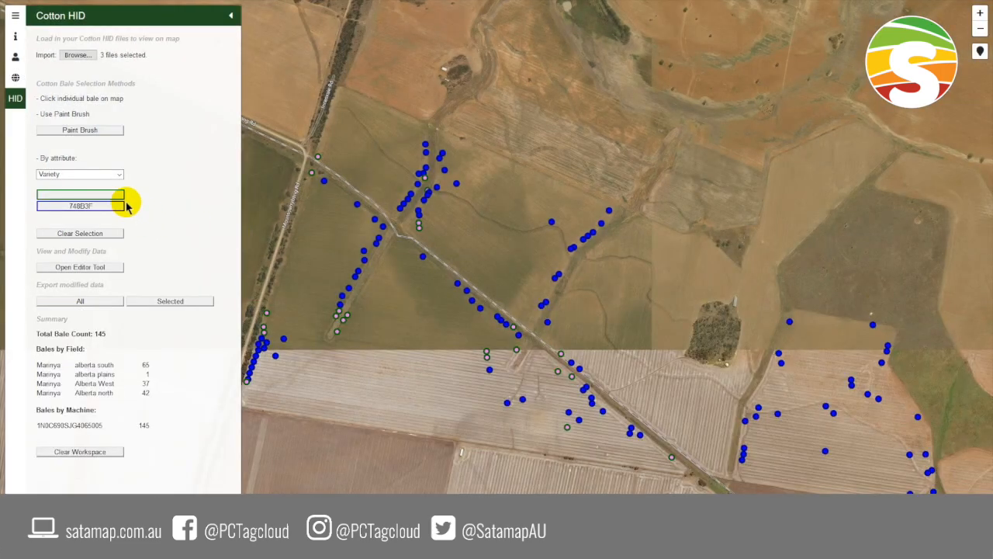
Step: Refresh the bale colouring by resetting the attribute to None and choosing Variety again, and clear the selection
left_click(119, 174)
left_click(111, 186)
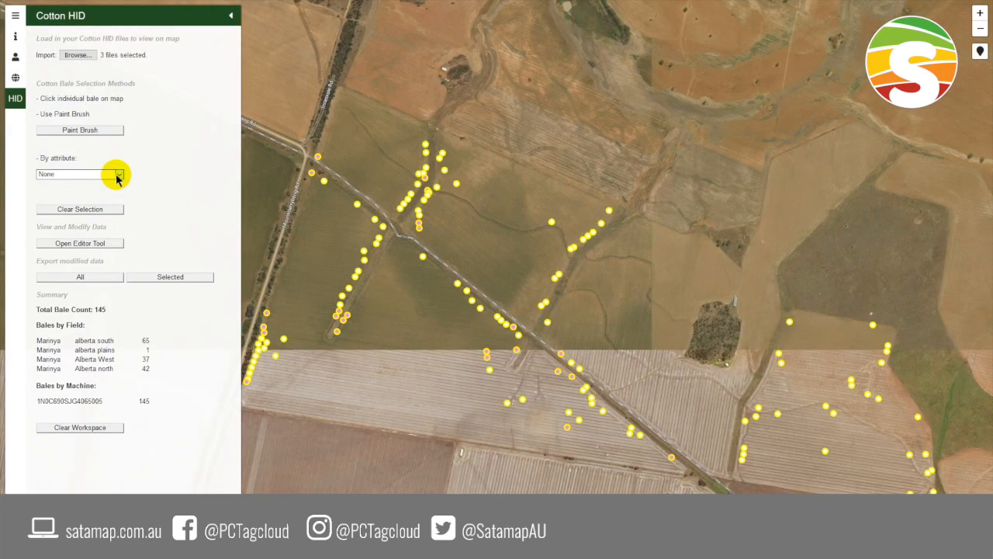
left_click(116, 174)
left_click(110, 232)
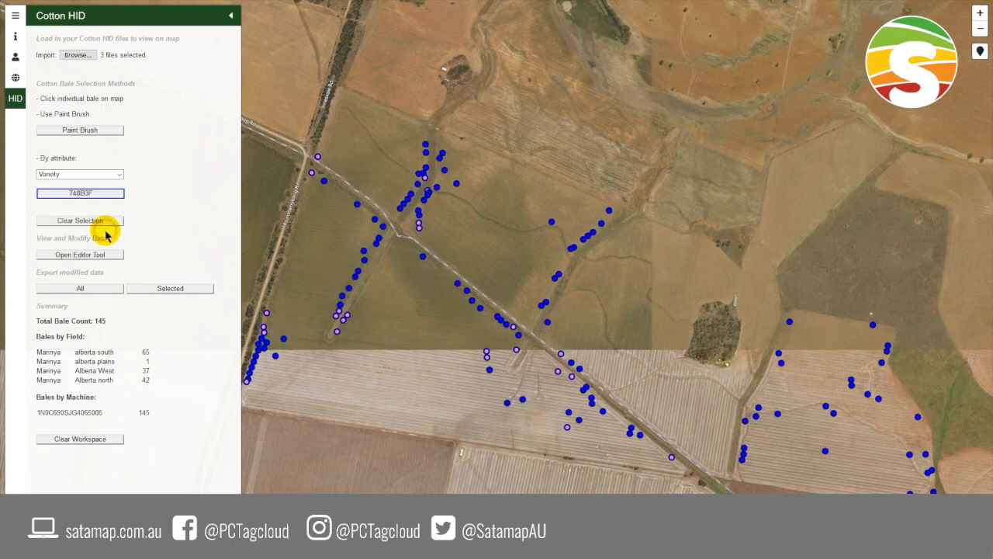
left_click(102, 221)
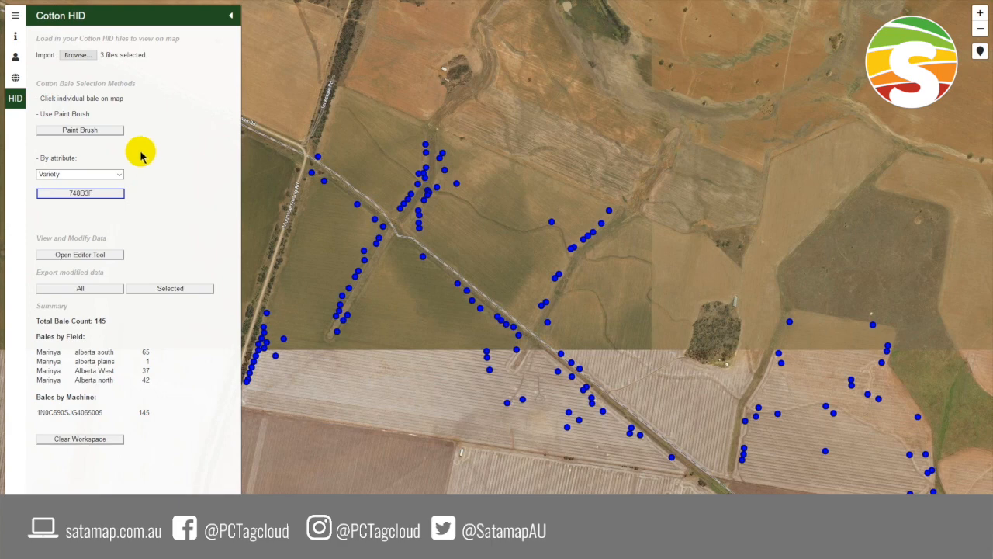
Step: Export all modified bale data, opening COTTON_HID_MODIFIED.TXT with Notepad, and close the file after reviewing its records
left_click(79, 289)
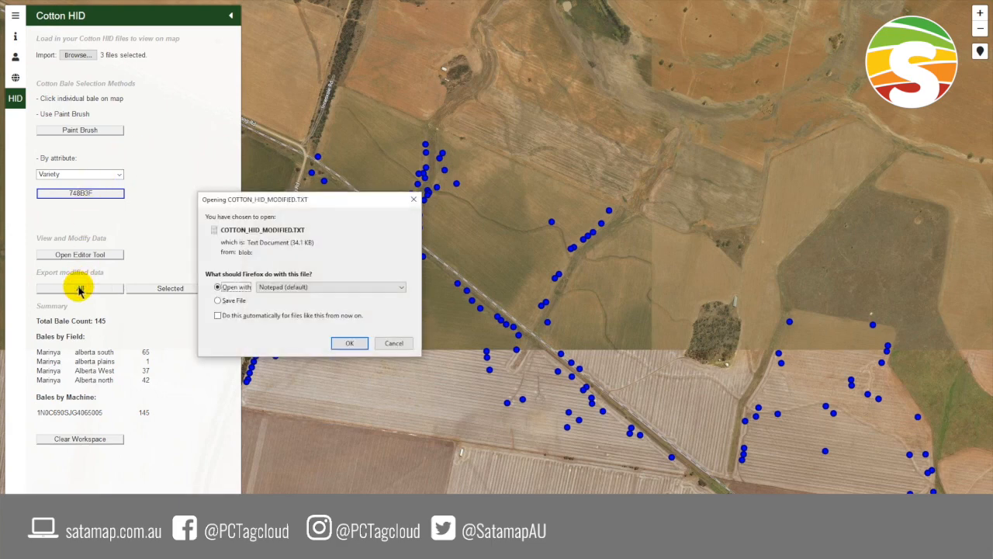
left_click_drag(245, 199, 247, 172)
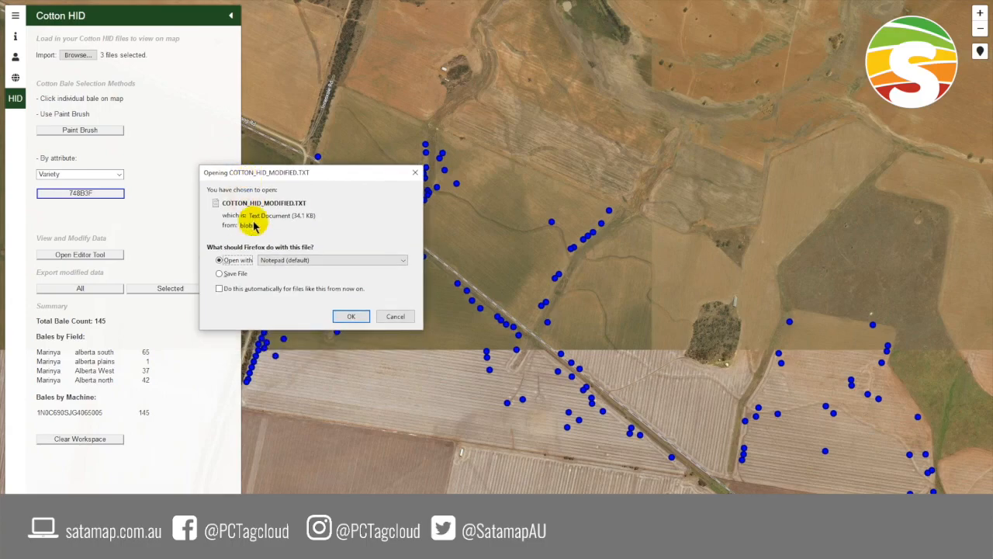
left_click(350, 315)
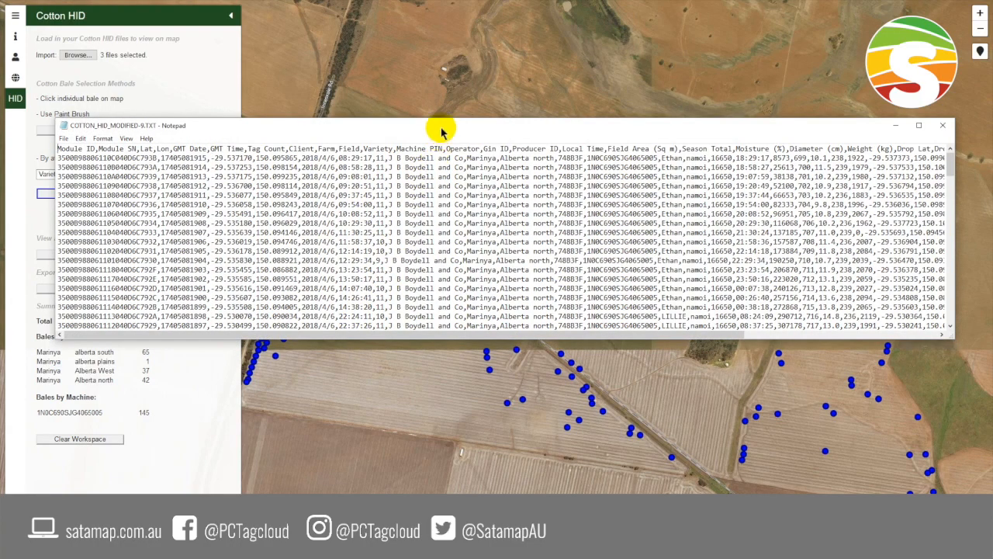
left_click_drag(440, 132, 404, 137)
left_click_drag(433, 335, 348, 338)
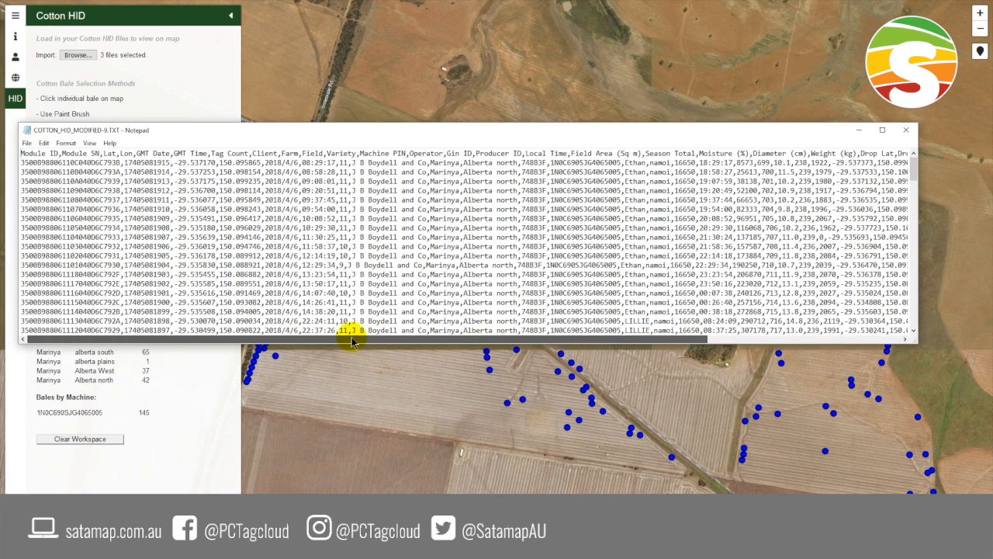
left_click(906, 130)
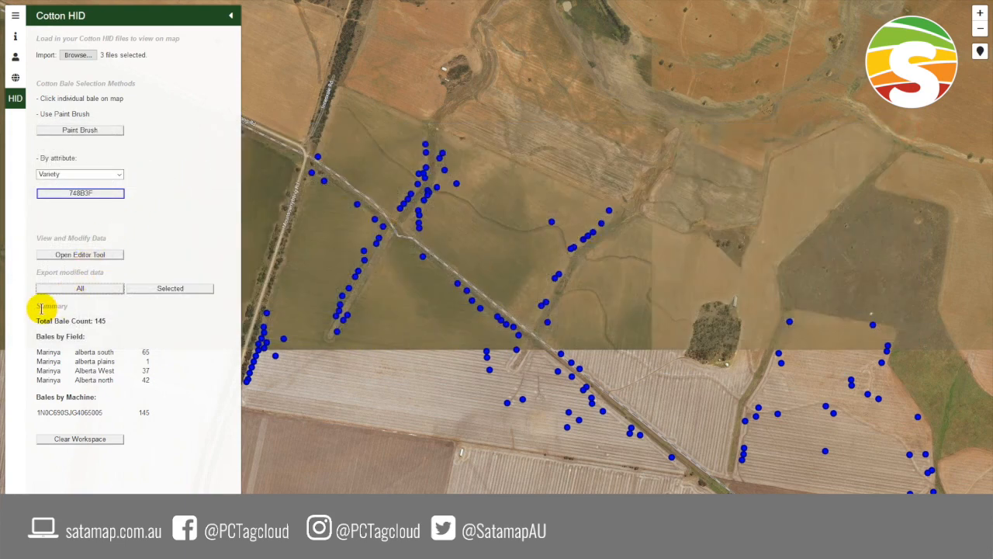
Step: Review the bale summary and reset the bale attribute to None
left_click_drag(42, 309, 41, 325)
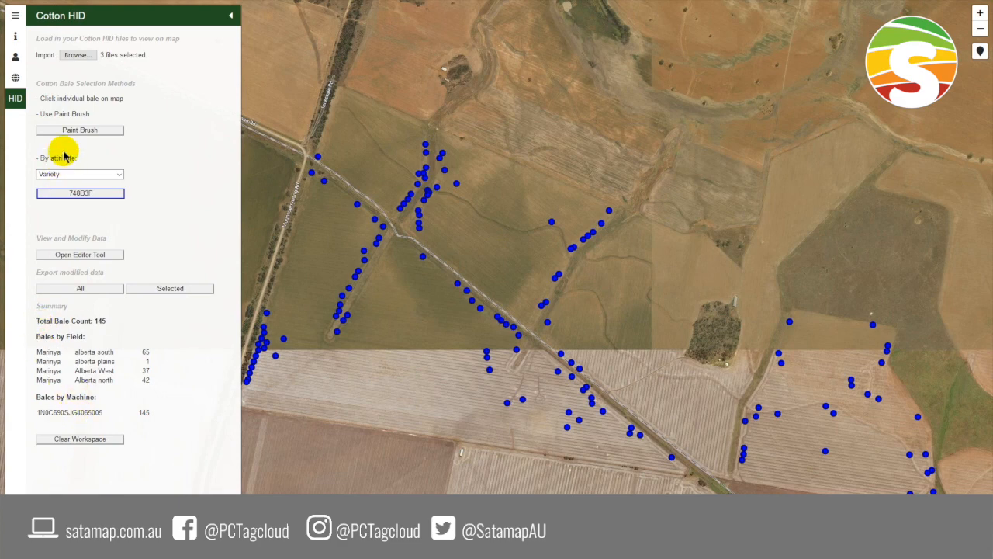
left_click(74, 174)
left_click(67, 188)
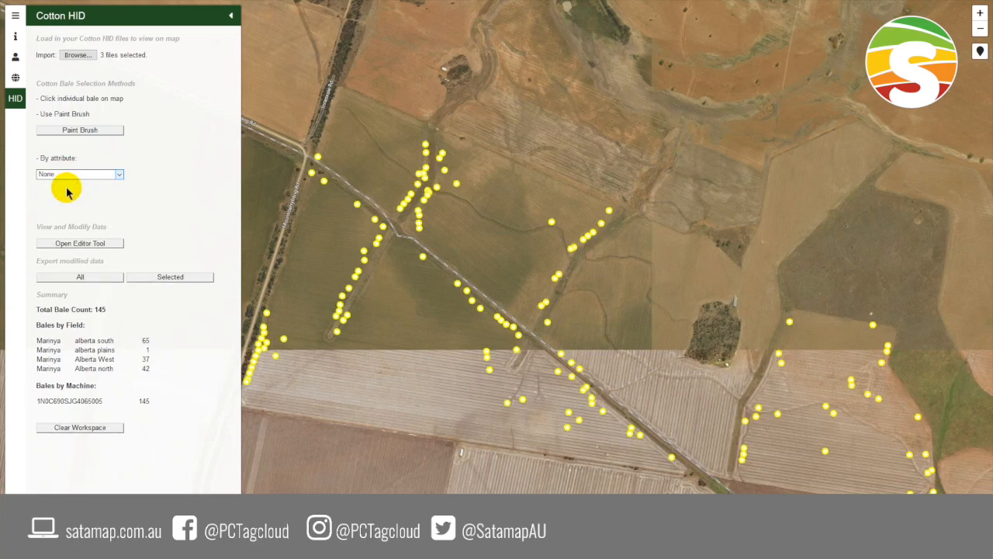
Step: Turn on the Satamap vegetation imagery and extend the 2018-02-15 SVI Low Biomass layer across the map to compare it with the bale positions
left_click(18, 78)
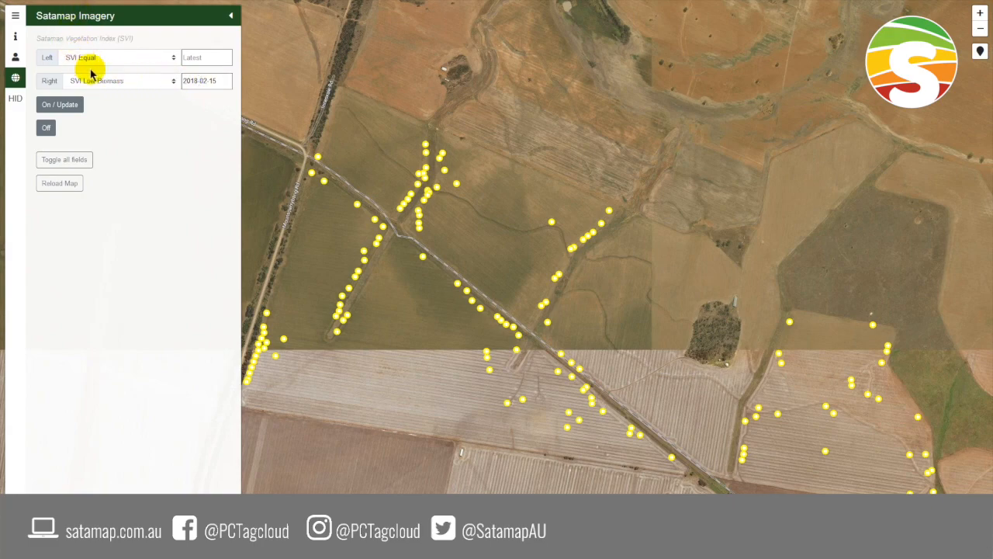
left_click(64, 111)
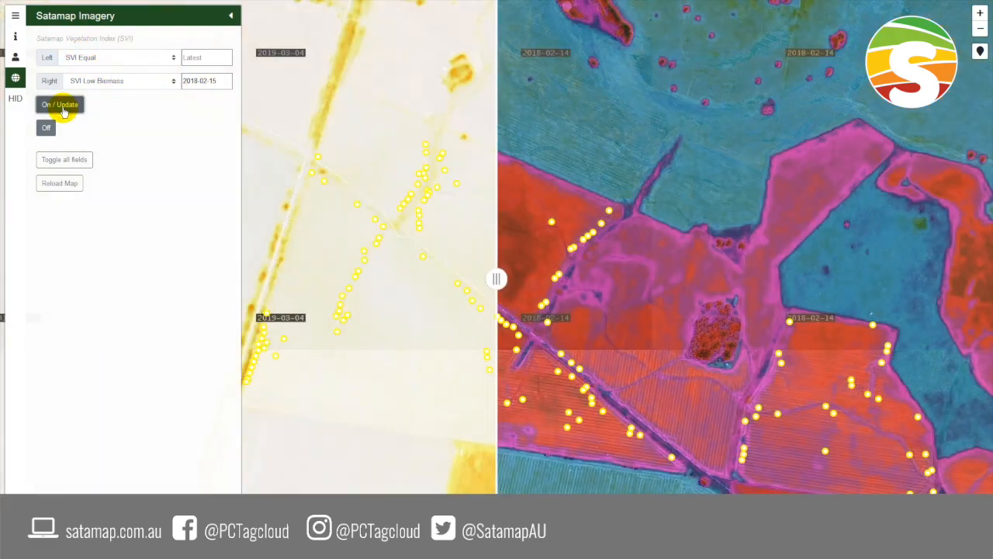
left_click_drag(497, 277, 177, 393)
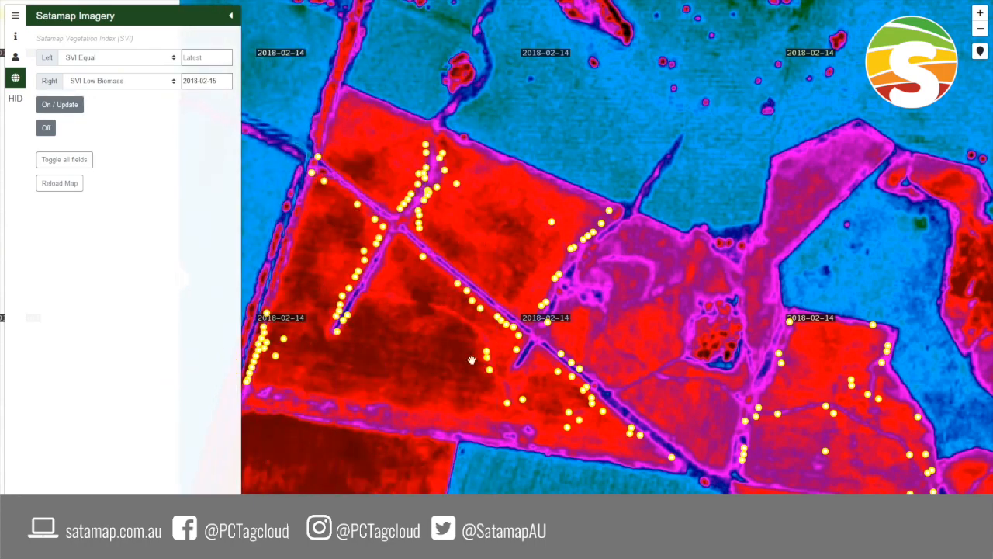
left_click_drag(440, 293, 470, 316)
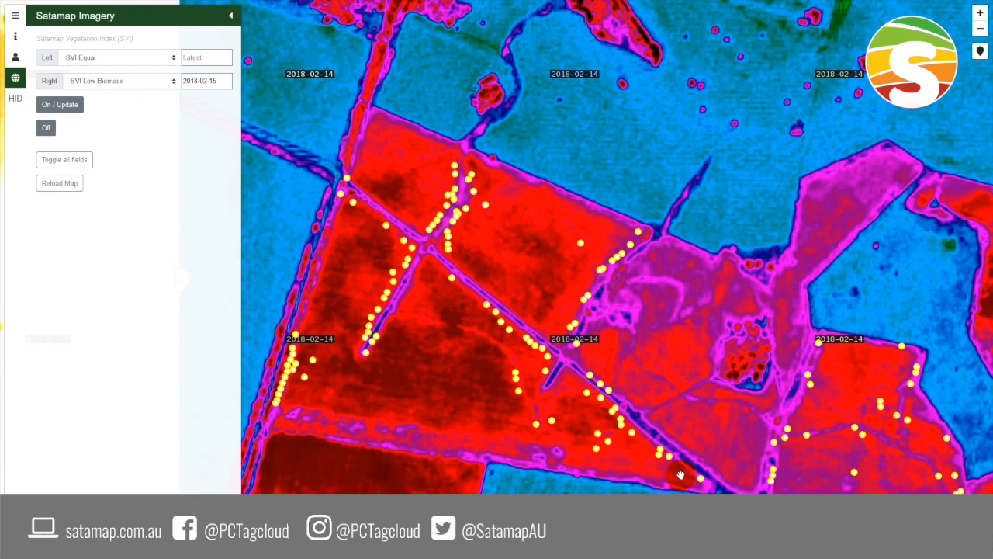
Step: Turn off the vegetation imagery and show the SataCrop overview of regions, seasons and crops
left_click(60, 105)
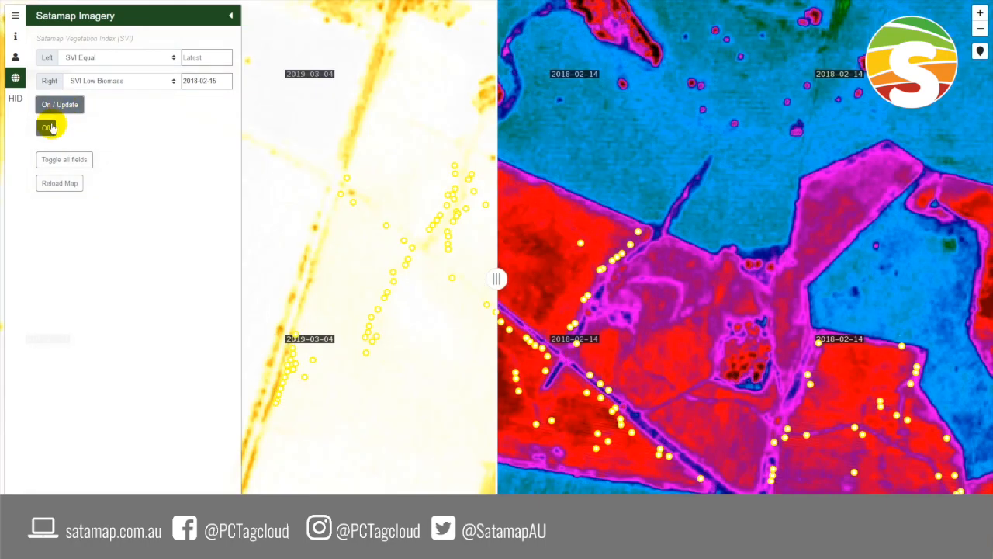
left_click(46, 128)
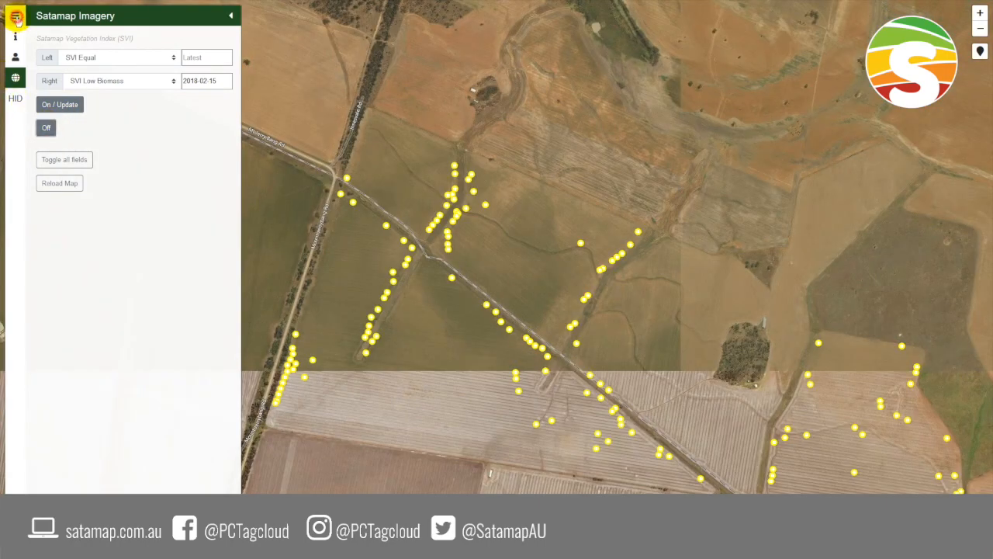
left_click(16, 17)
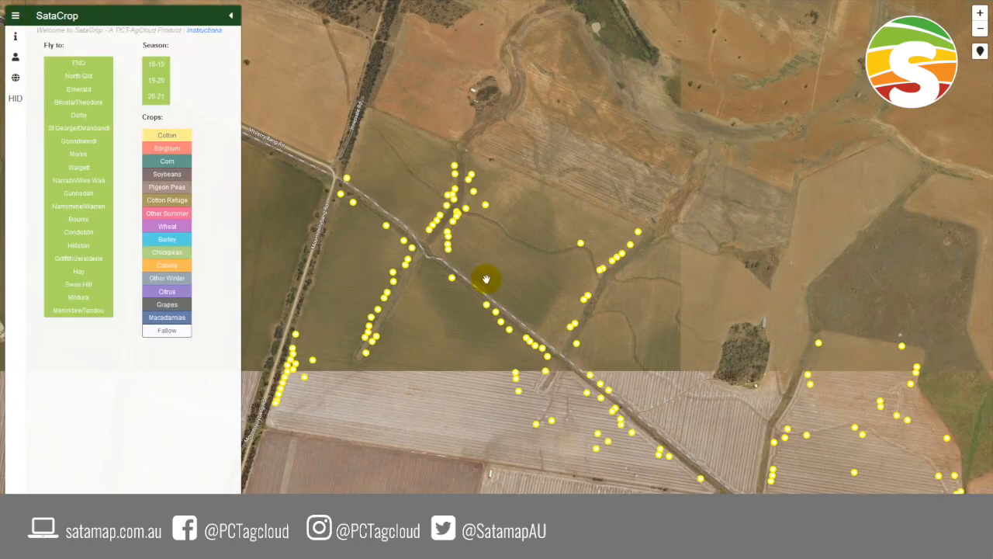